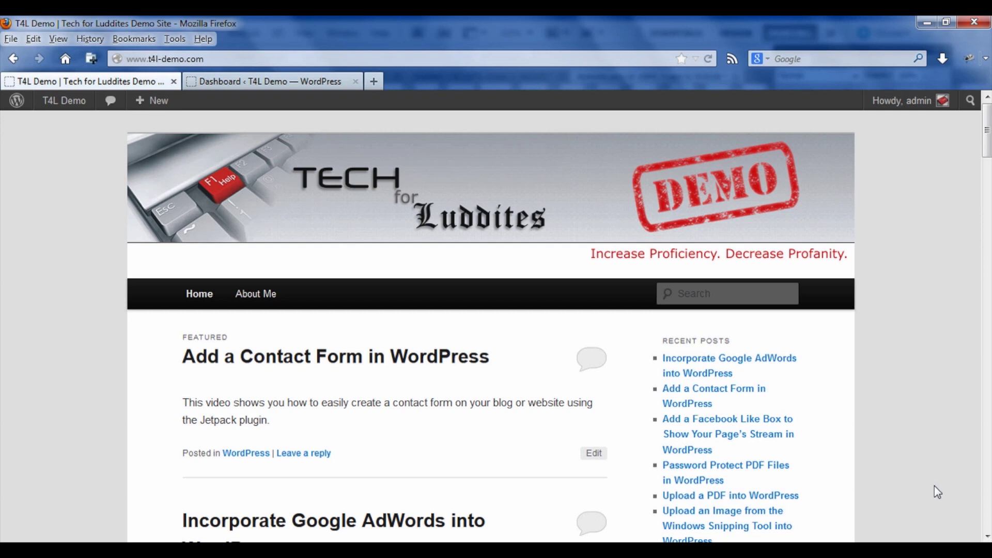
- Search the plugin directory for 'jetpack' and choose to install Jetpack by WordPress.com
left_click(265, 82)
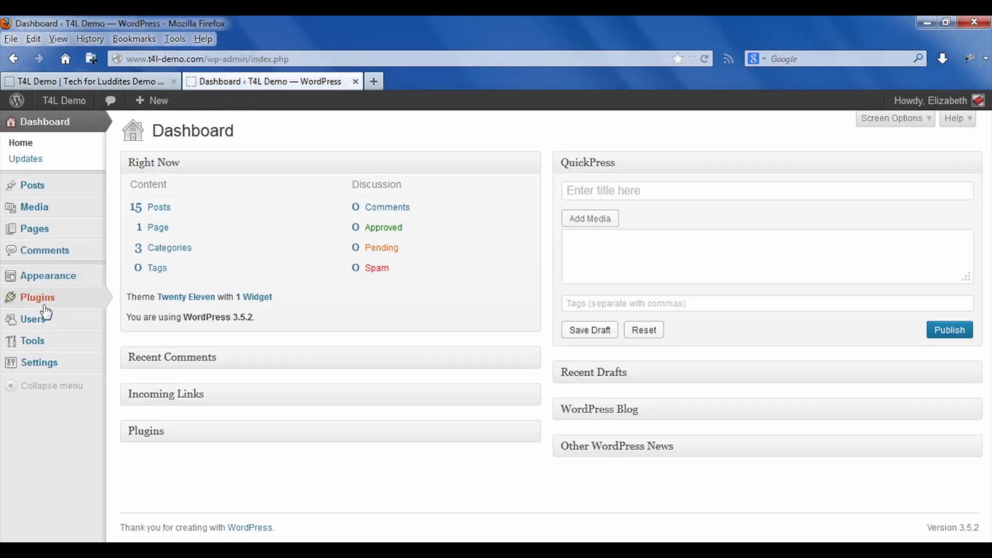
mouse_move(49, 309)
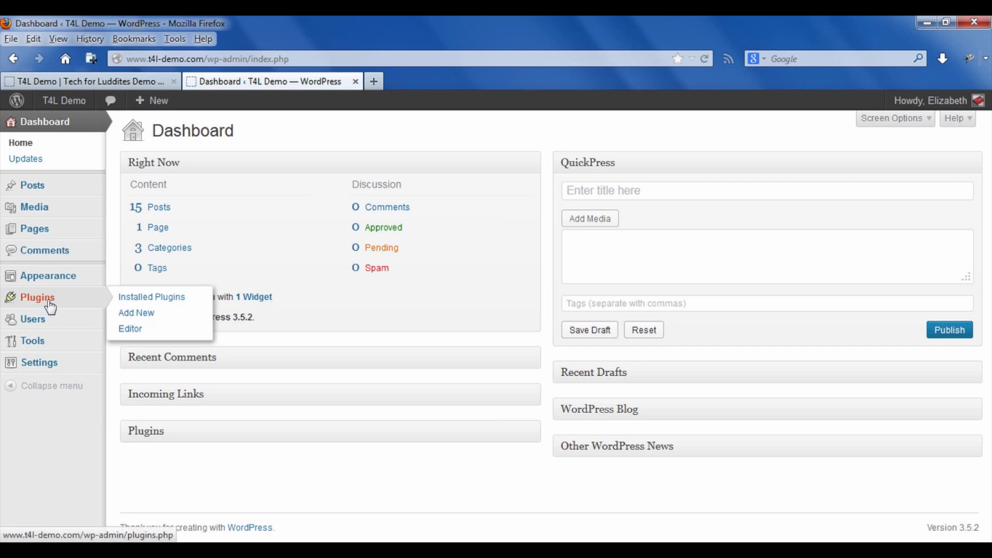
left_click(152, 322)
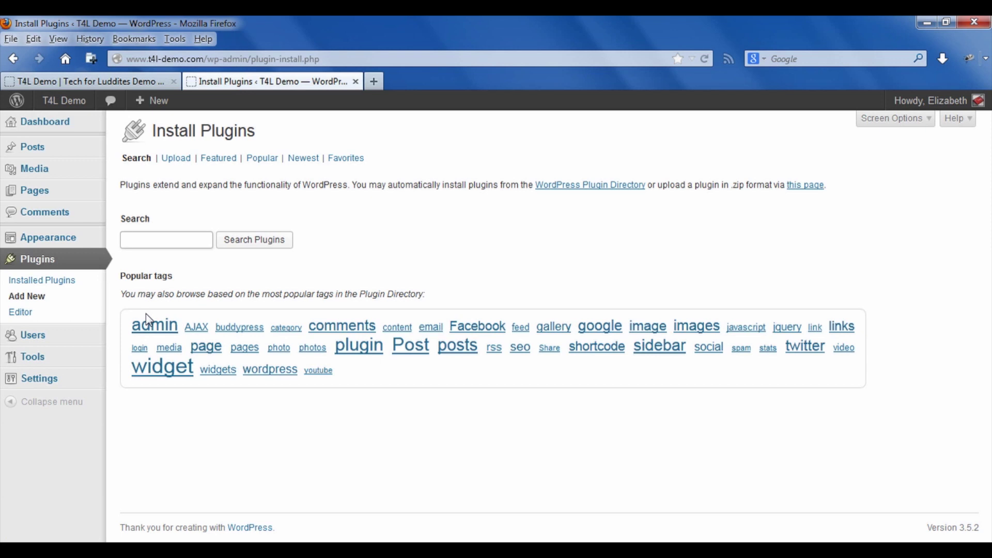
type("jetpack")
left_click(237, 243)
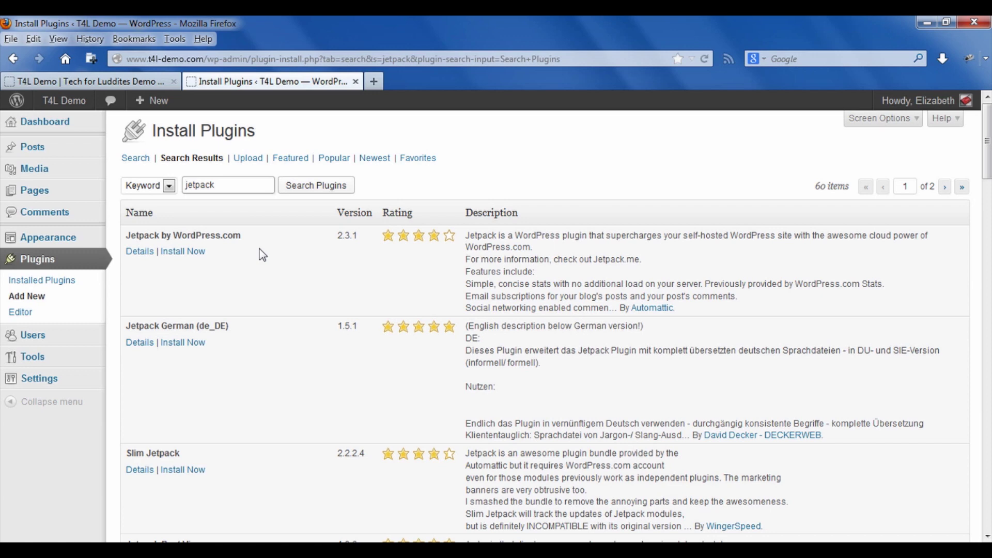
left_click(200, 252)
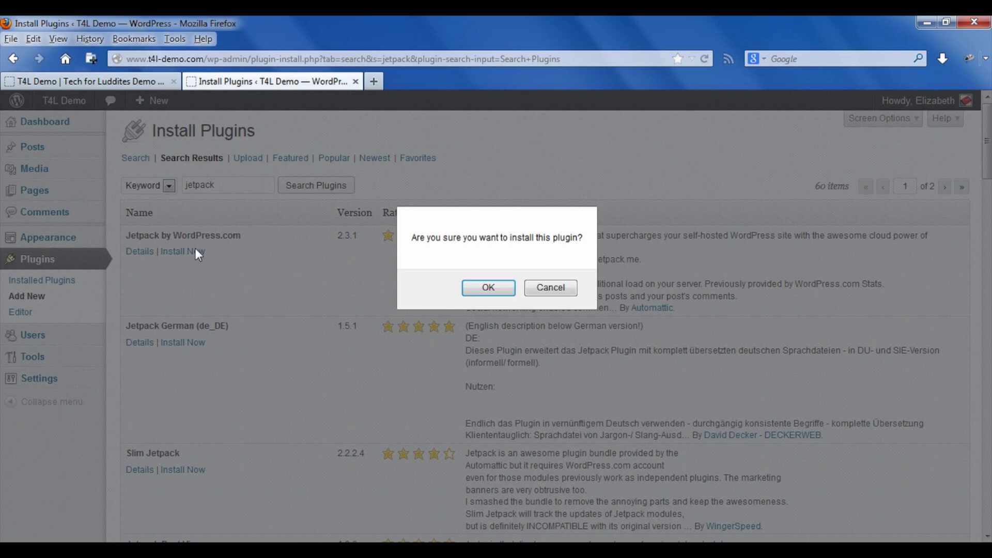
- Confirm the Jetpack 2.3.1 install, activate it, and begin connecting it to WordPress.com
left_click(476, 283)
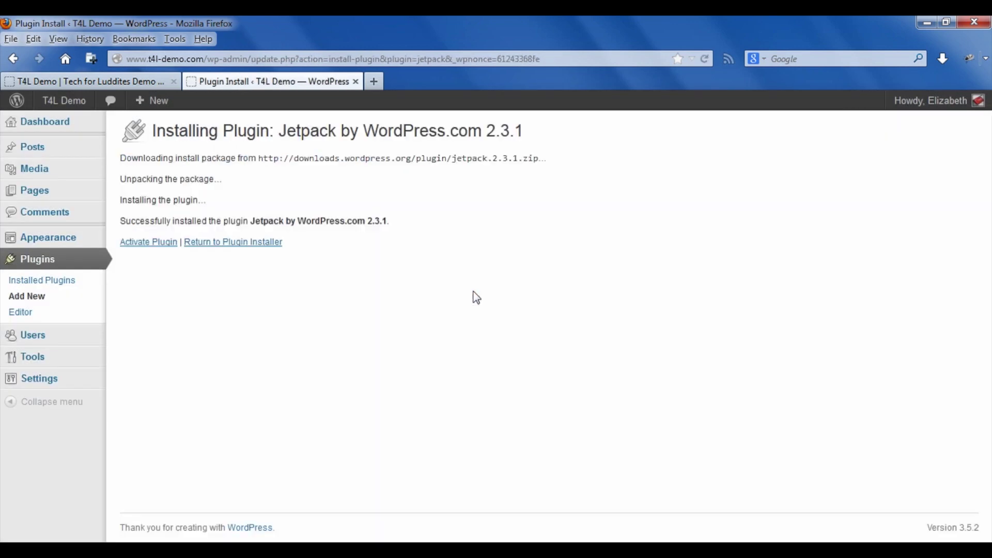
left_click(151, 243)
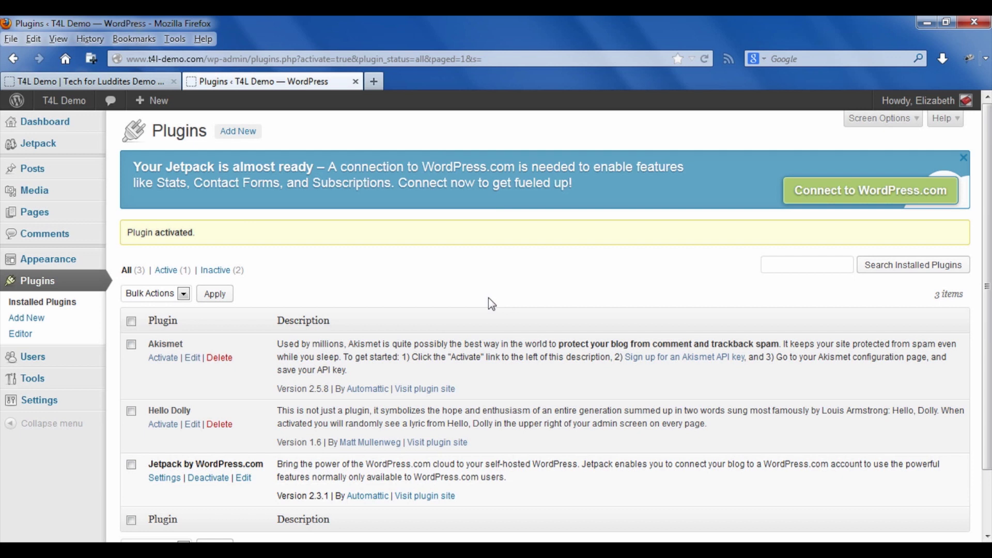
left_click(866, 201)
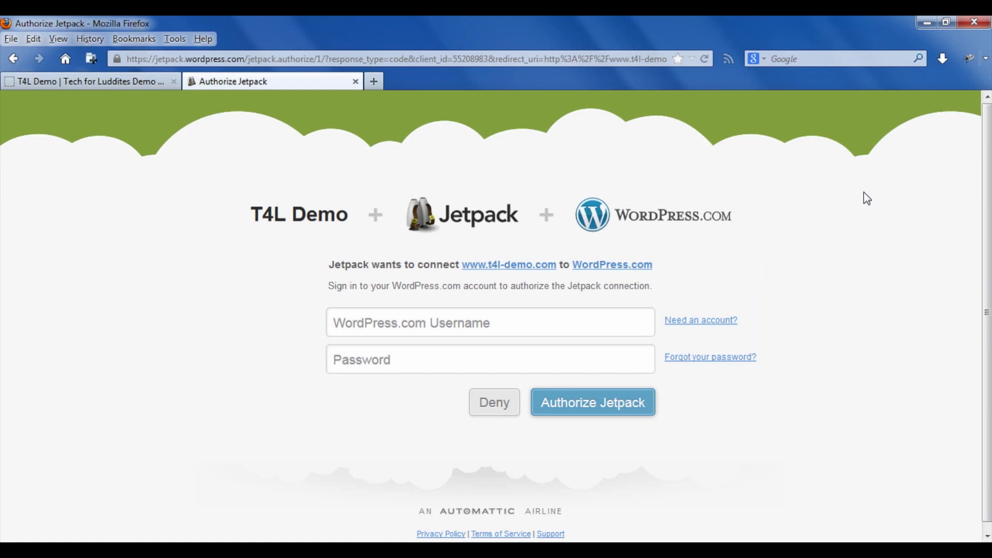
- Sign in with the WordPress.com username and saved password, then authorize Jetpack
left_click(550, 325)
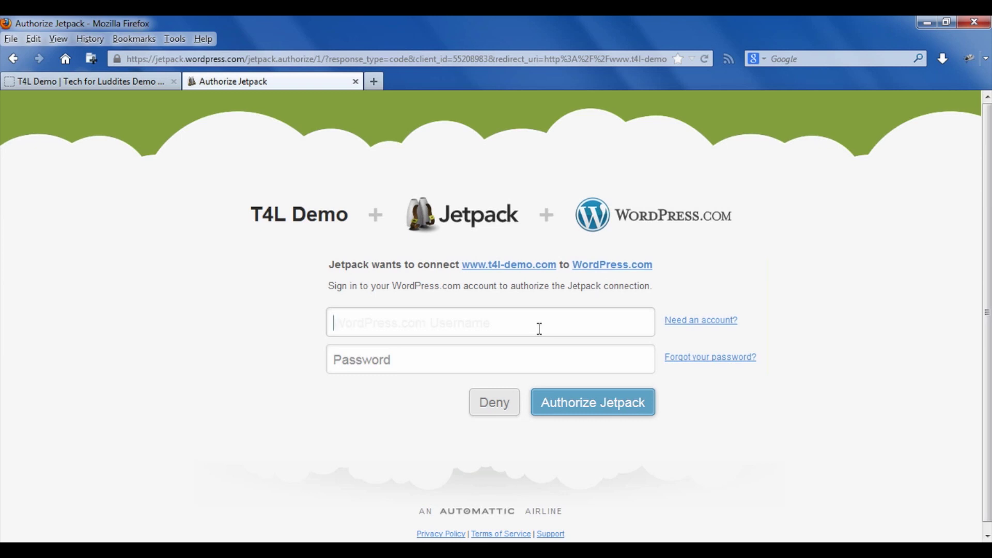
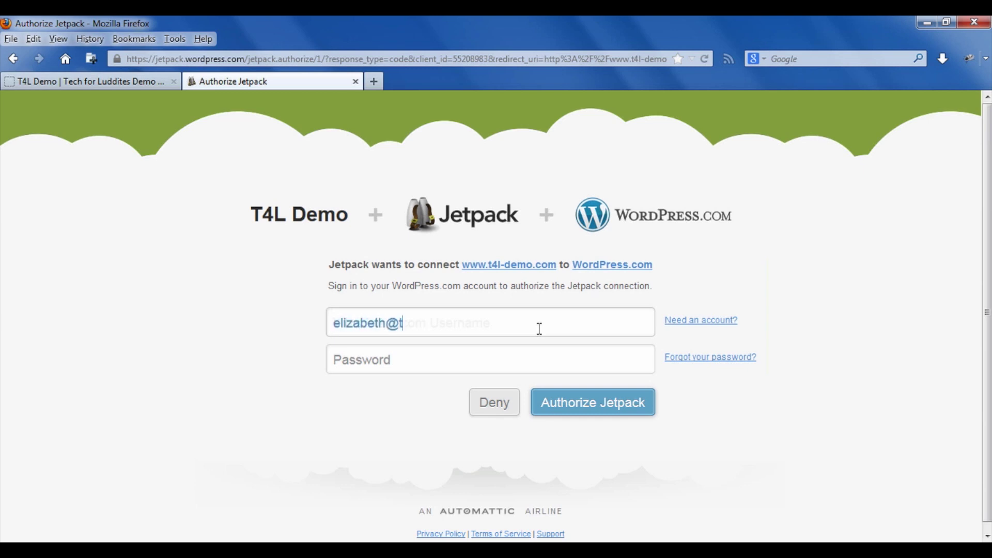
key("Down")
key("Return")
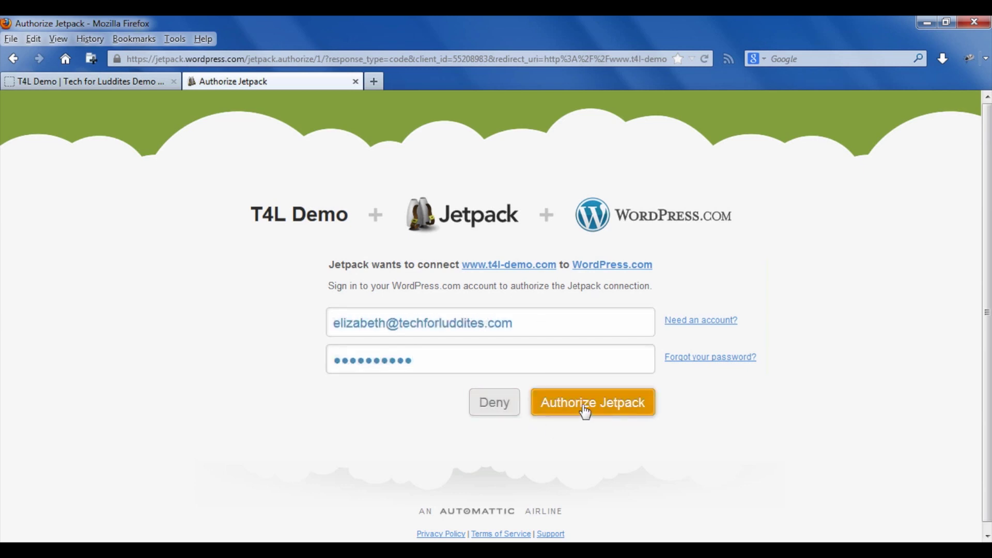
left_click(585, 412)
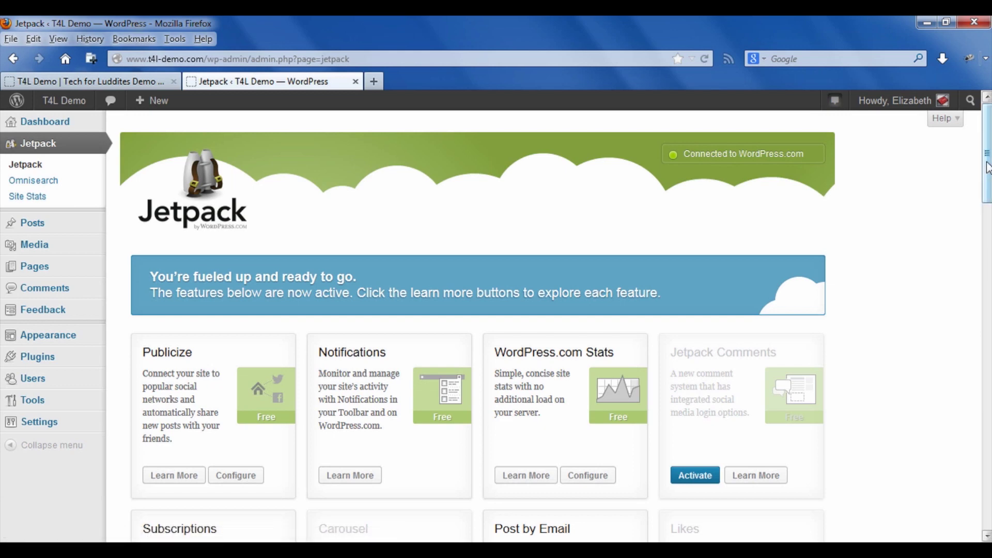
- Scroll the Jetpack features page and go to Pages to add a new page
left_click_drag(987, 168, 883, 212)
mouse_move(30, 269)
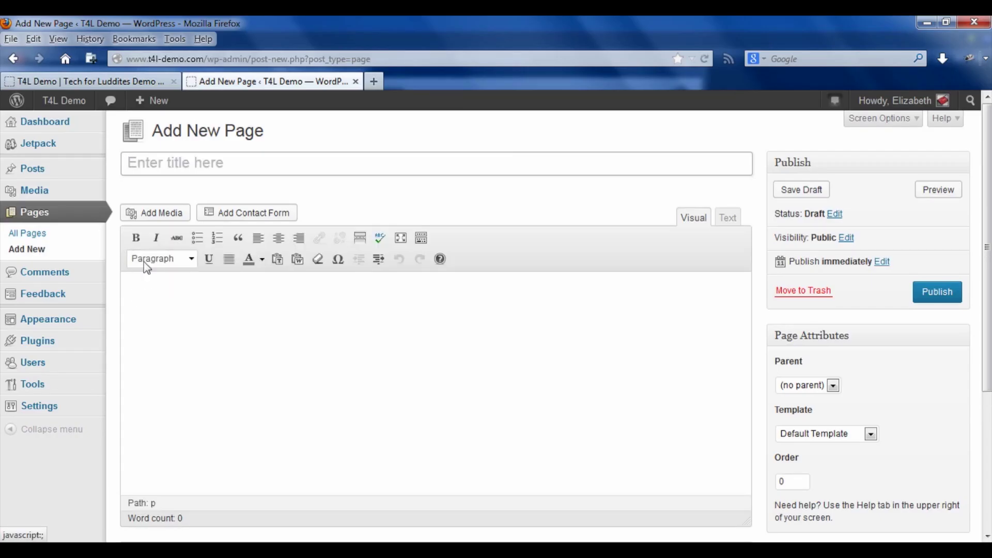
- Open the contact form builder in the page body and add a field labelled 'Are you a blog subscriber?'
left_click(149, 295)
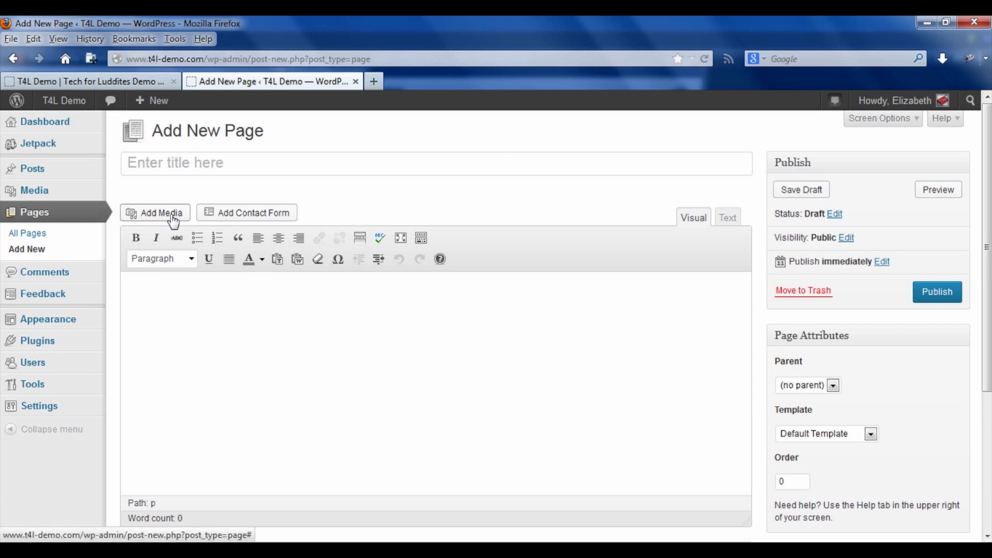
left_click(260, 216)
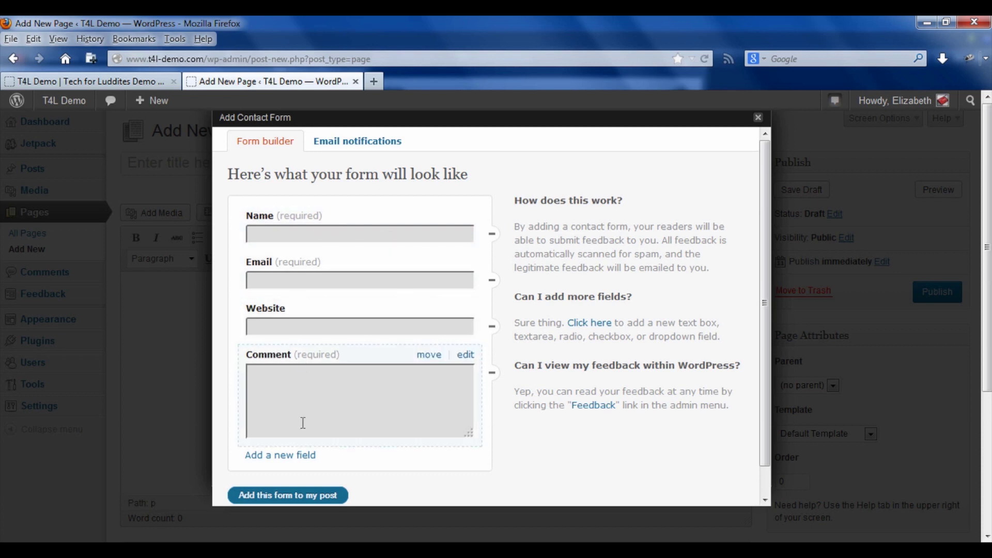
left_click(300, 459)
key("BackSpace")
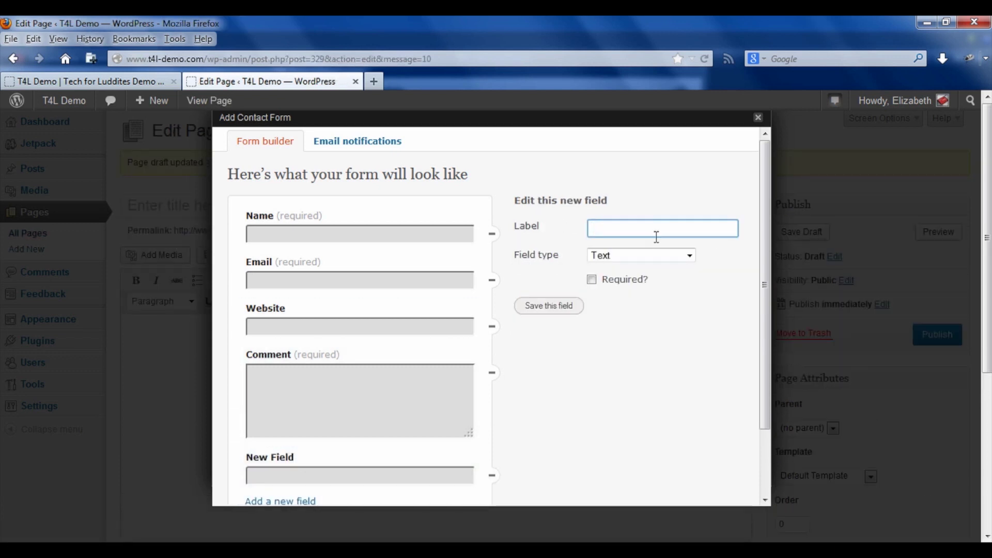
type("Are you a")
type(" blog sub")
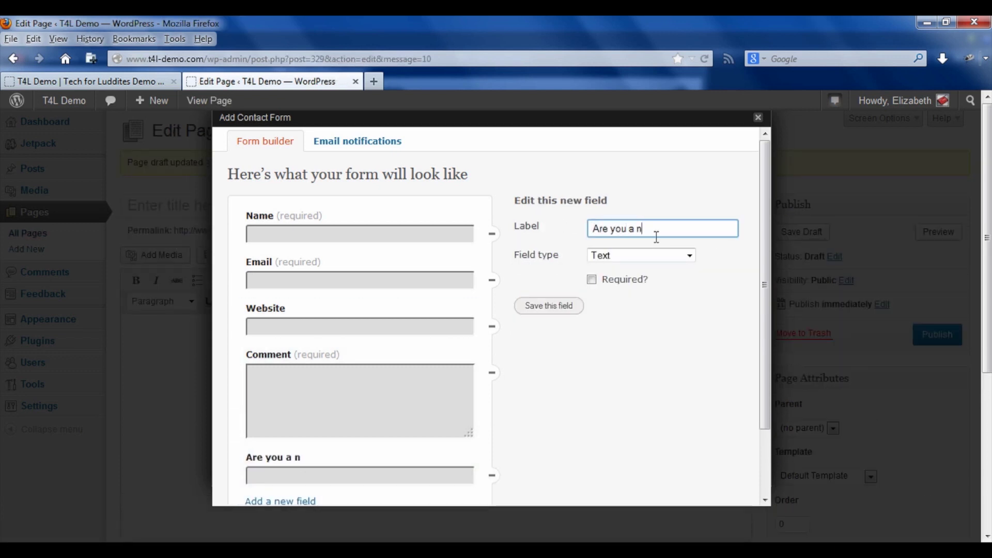
type("scriber?")
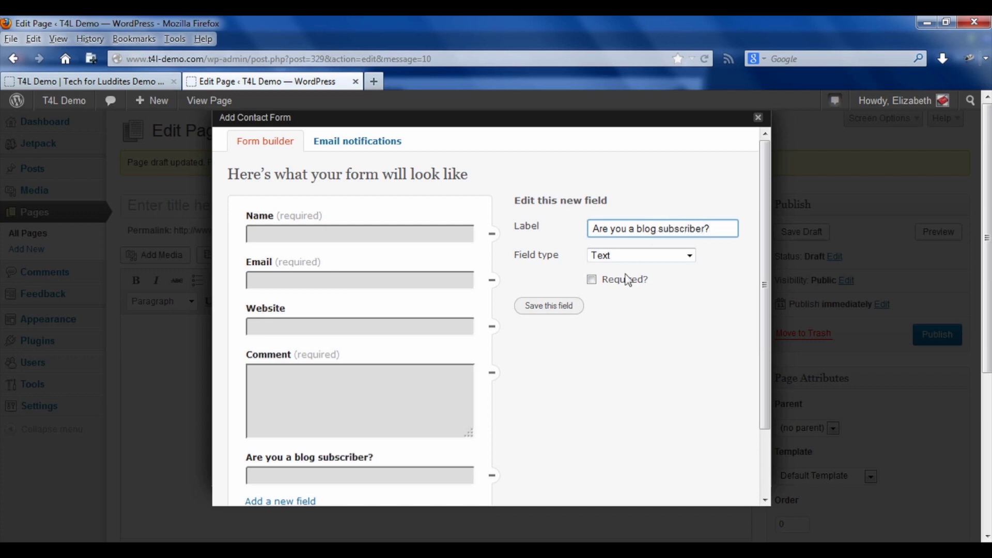
- Make the question a Radio field with Yes and No options, save it, and move it above Comment
left_click(636, 257)
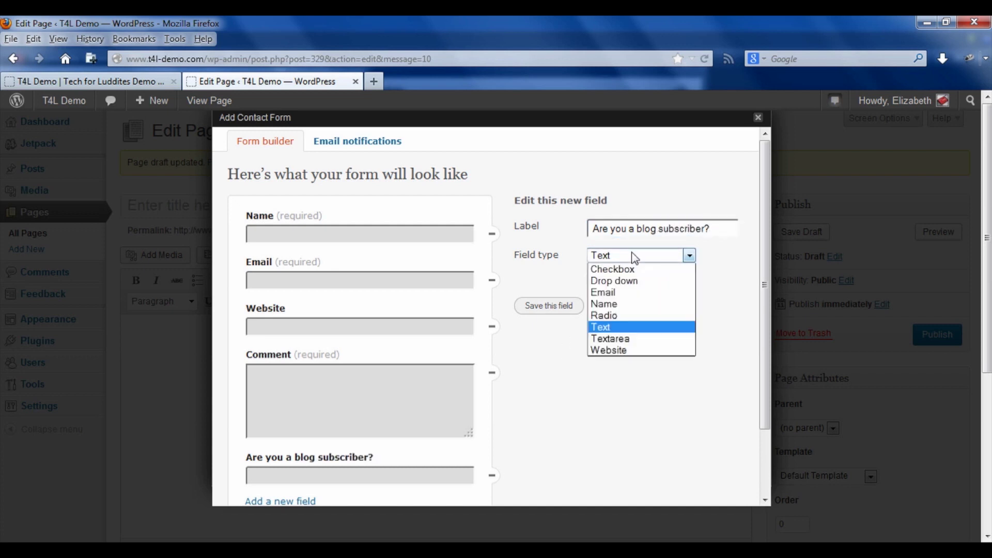
left_click(623, 316)
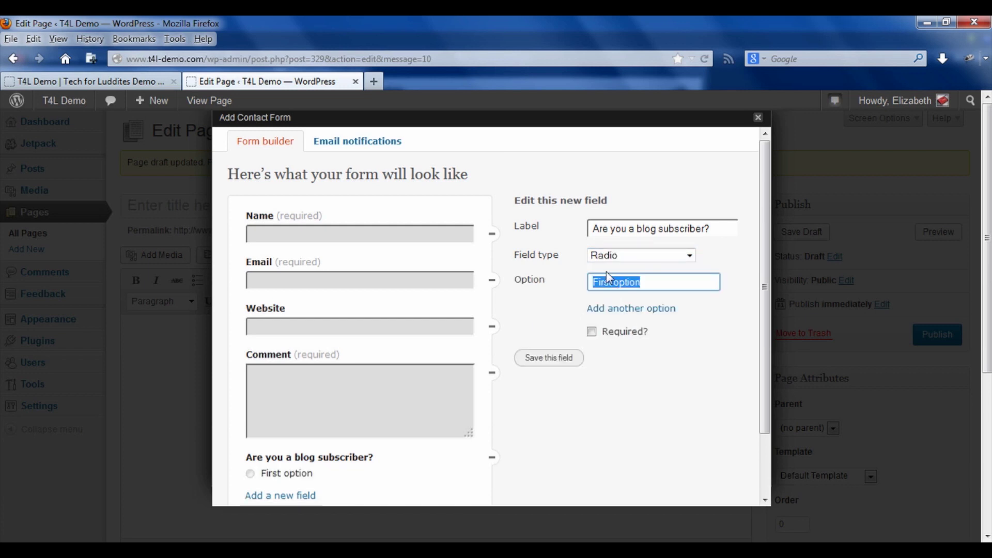
type("Yes")
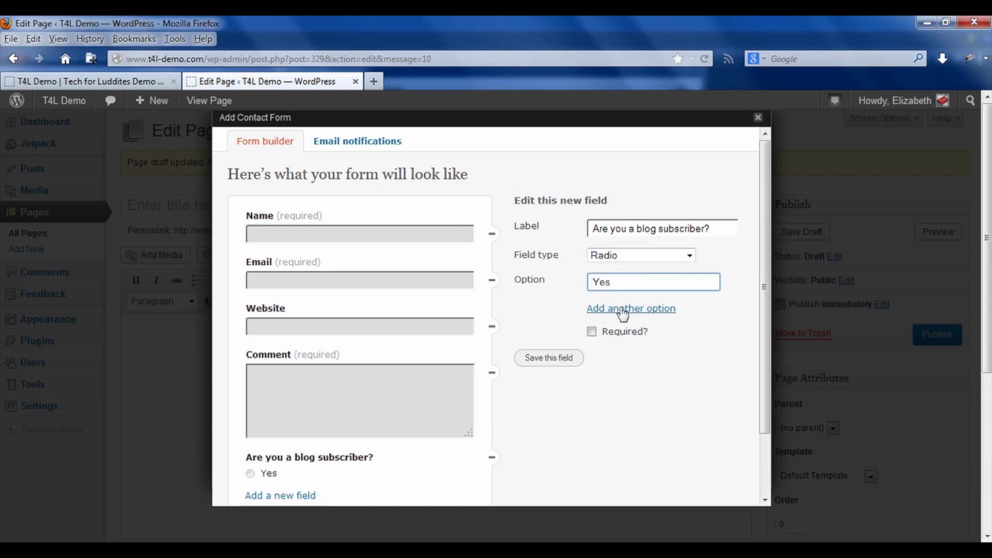
left_click(624, 309)
type("No")
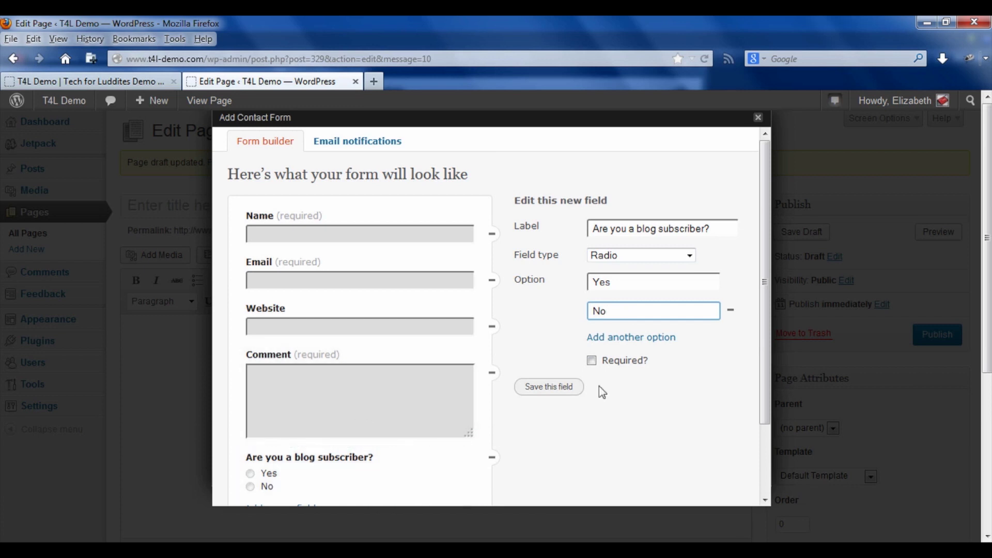
left_click(567, 391)
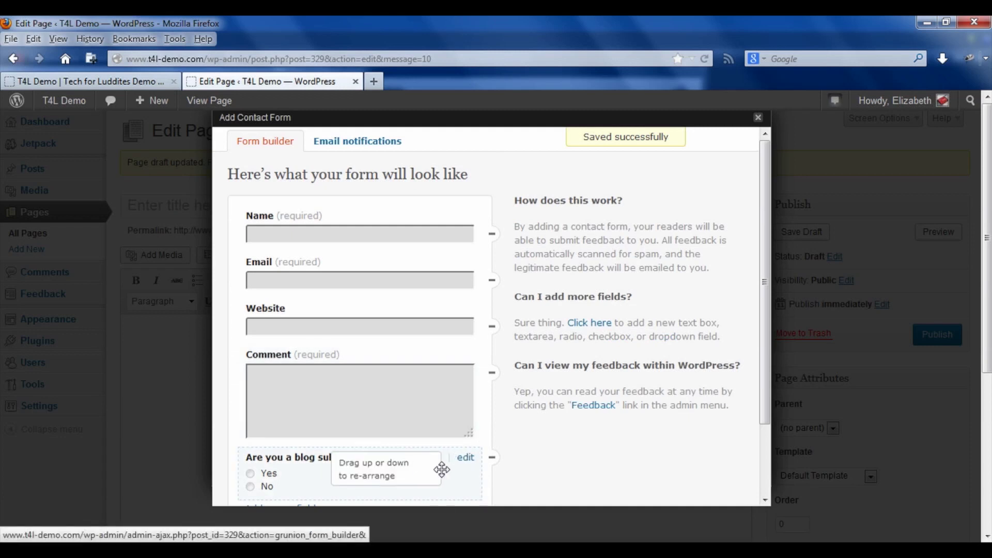
left_click_drag(442, 469, 443, 361)
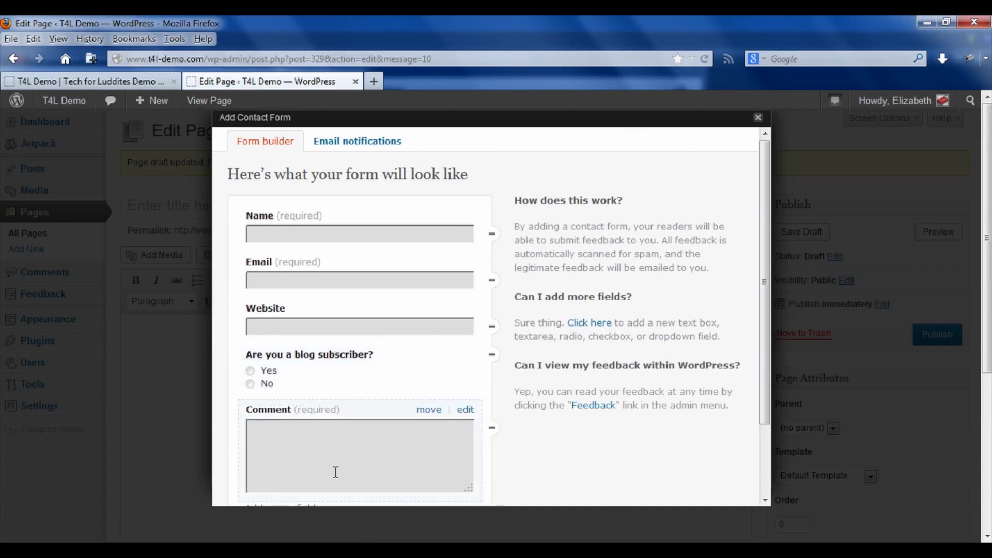
left_click(350, 151)
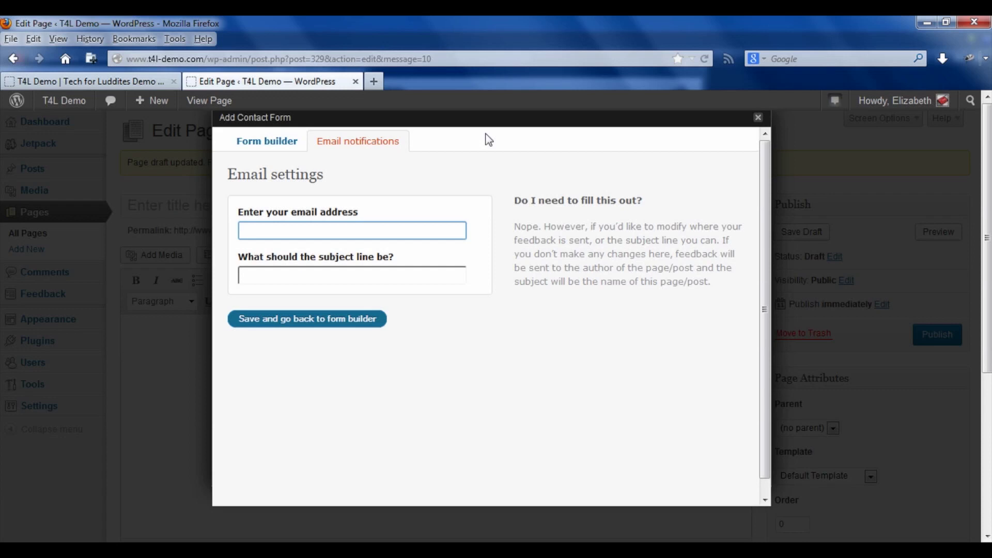
- Insert the built contact form into the page body, save the draft, and open its preview
left_click(281, 151)
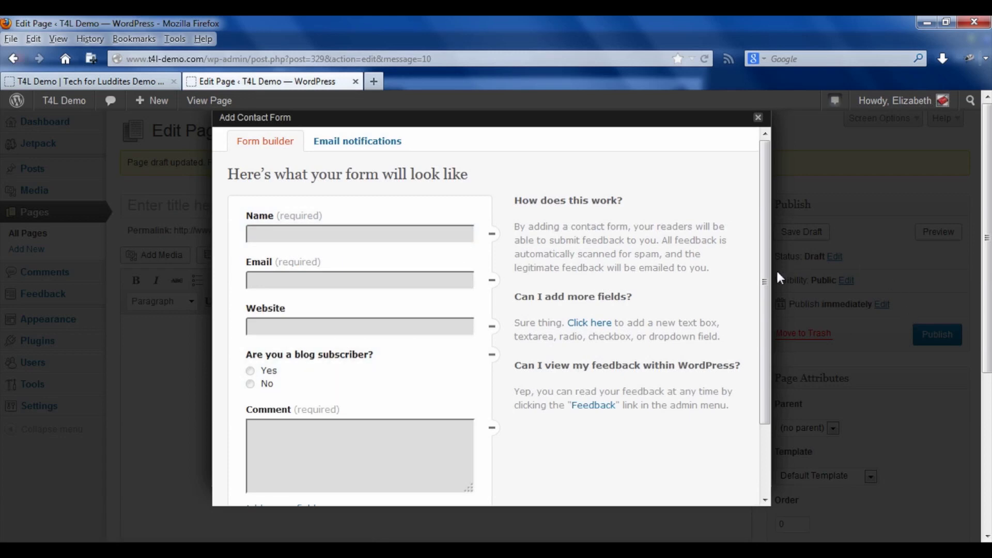
scroll(765, 282, "down", 3)
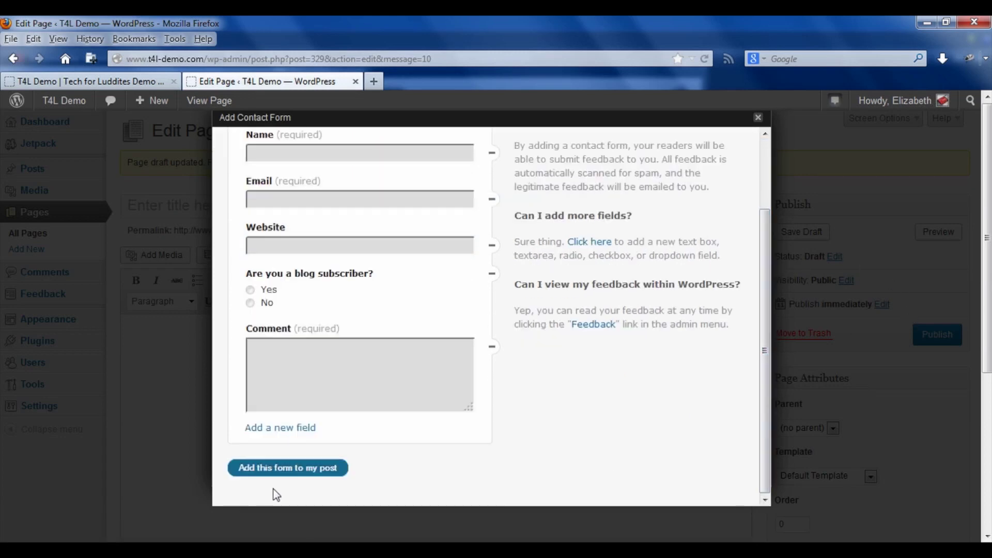
left_click(287, 474)
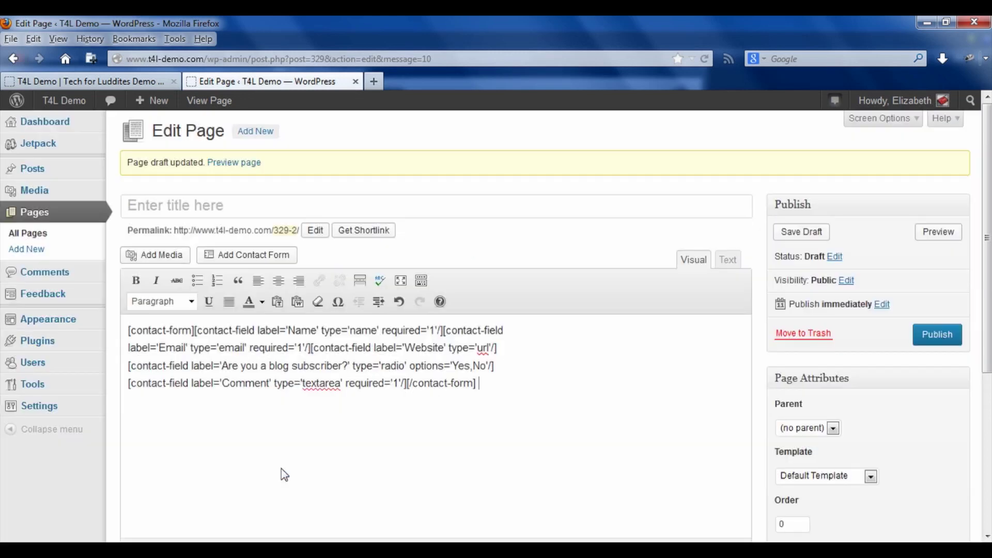
left_click(728, 263)
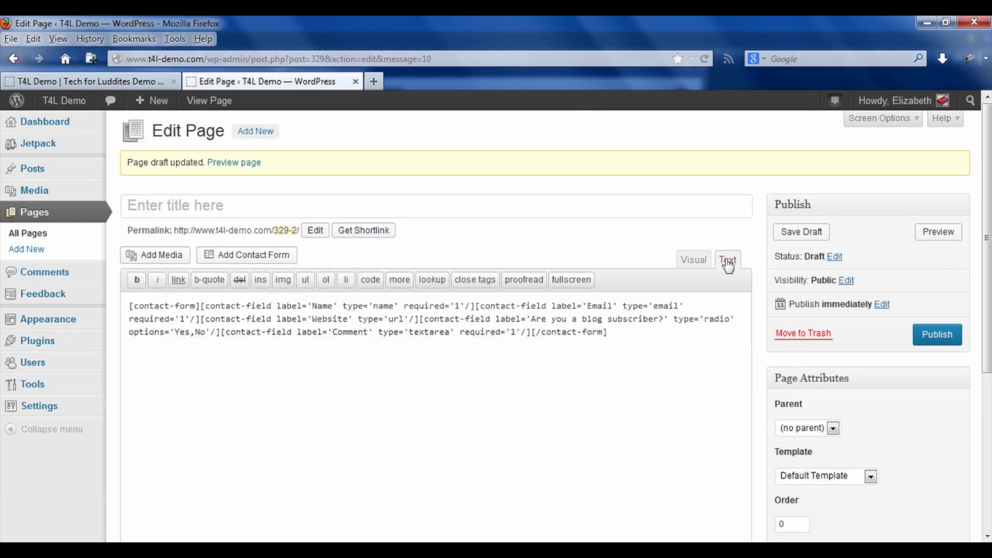
left_click(694, 260)
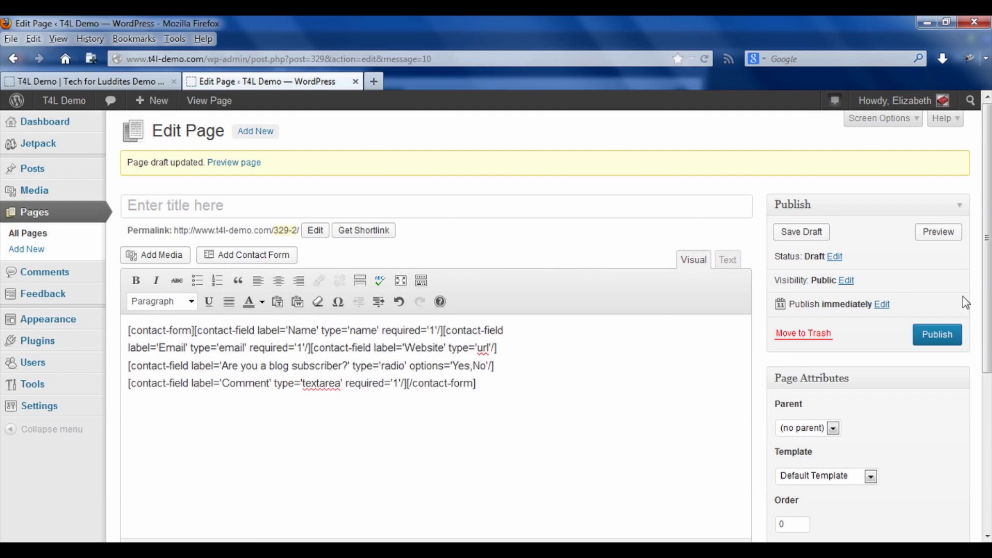
left_click(812, 235)
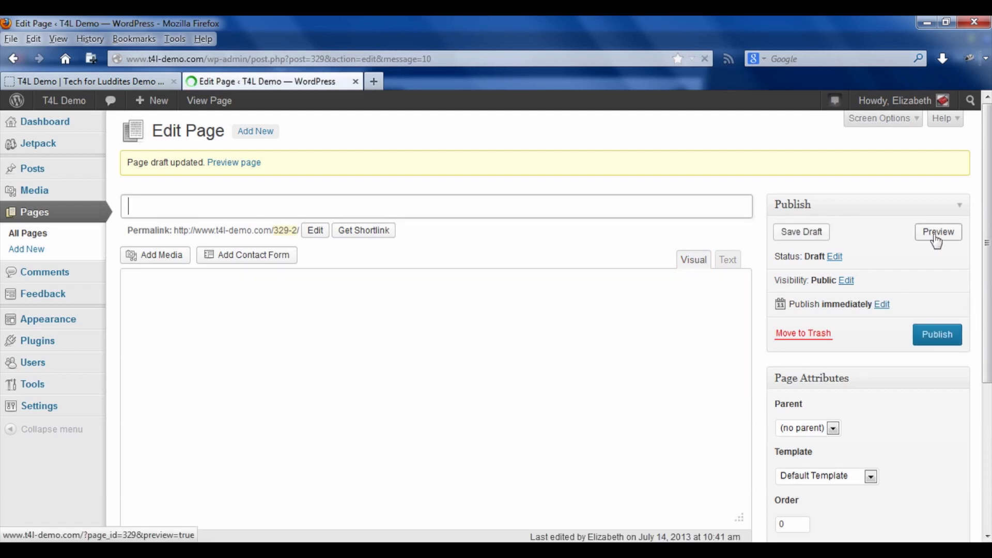
left_click(938, 235)
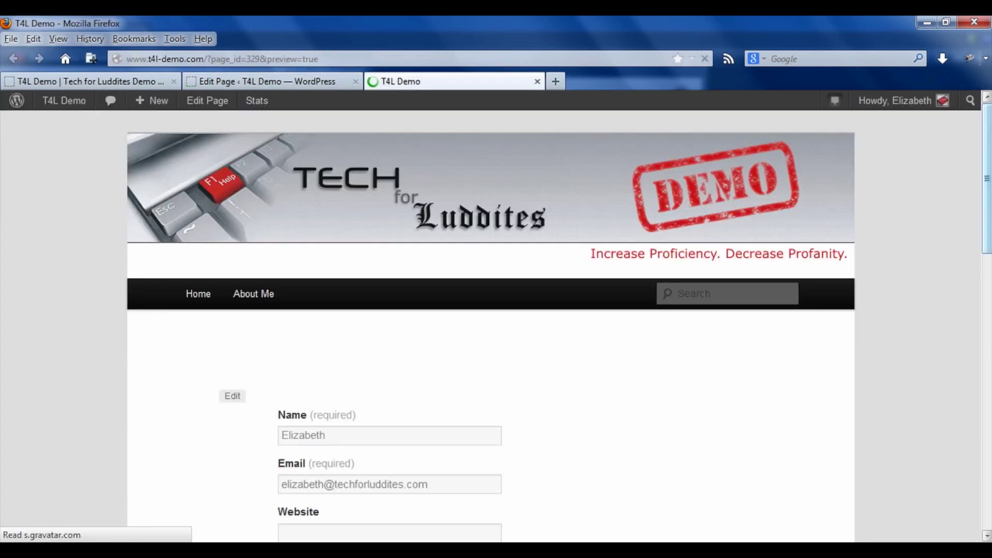
left_click_drag(988, 188, 988, 189)
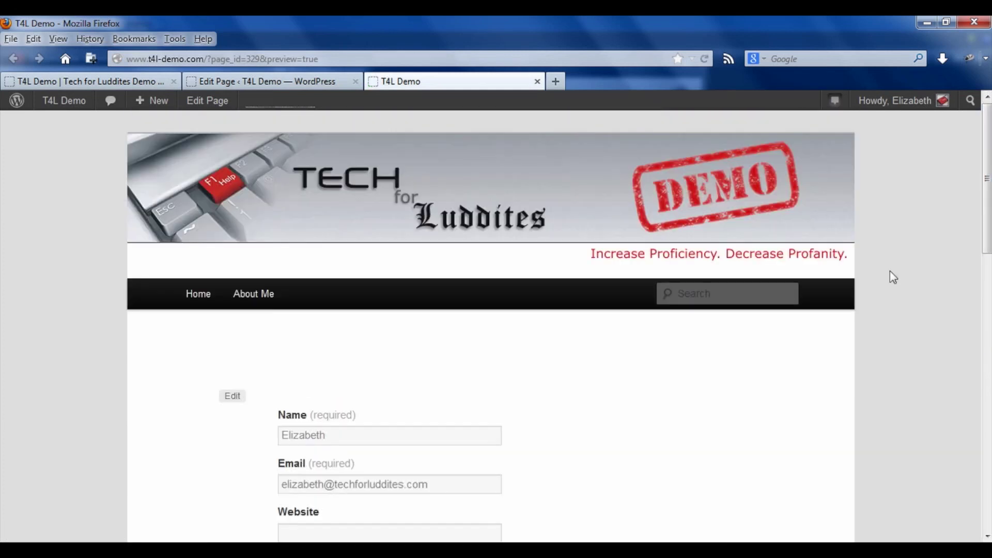